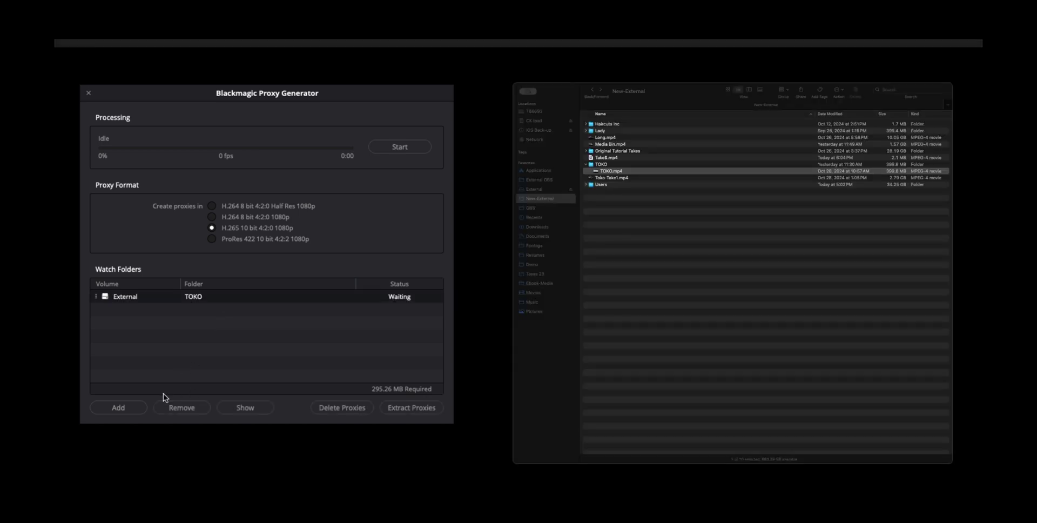
Step: Remove the TOKO watch folder and re-add it by dragging the TOKO folder from Finder
left_click(182, 407)
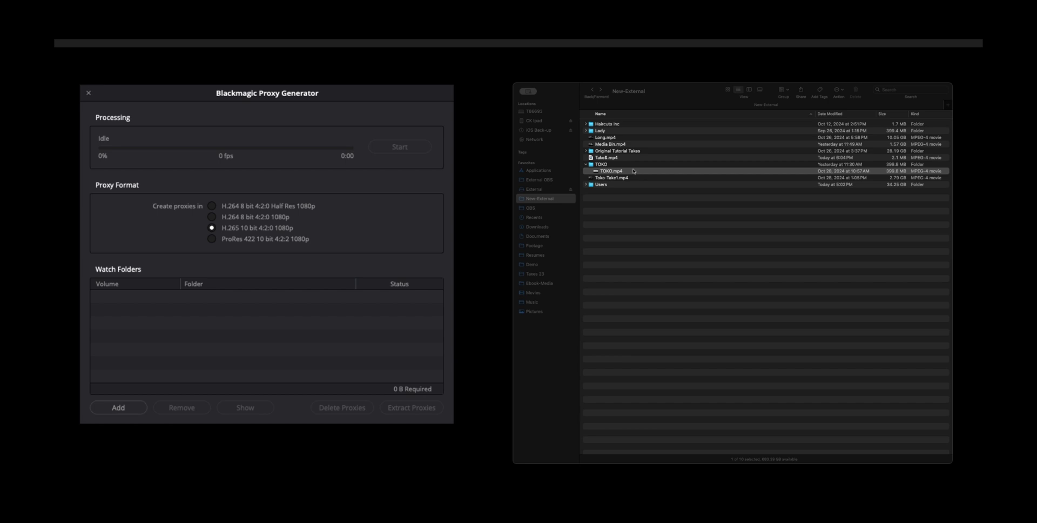
left_click(609, 165)
left_click(607, 171)
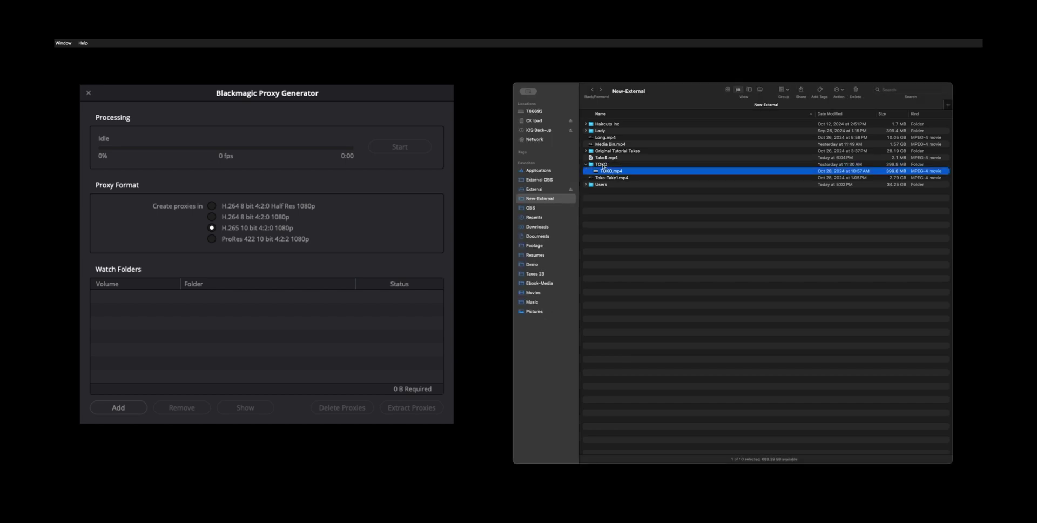
left_click(602, 165)
mouse_move(592, 162)
left_mouse_down()
mouse_move(196, 364)
mouse_move(193, 354)
left_mouse_up()
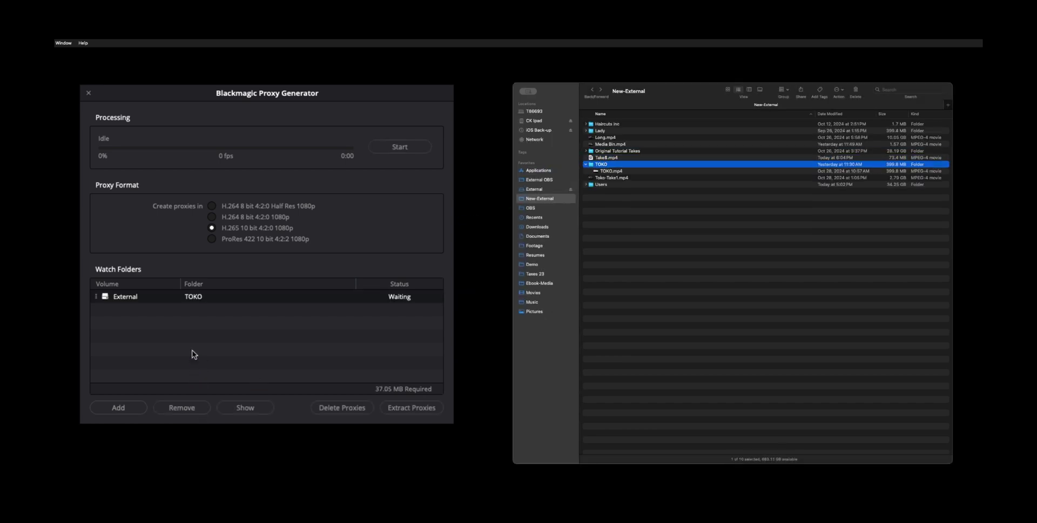
Step: Start proxy generation for TOKO and select its watch folder entry once it completes
left_click(419, 298)
left_click(309, 355)
left_click(426, 142)
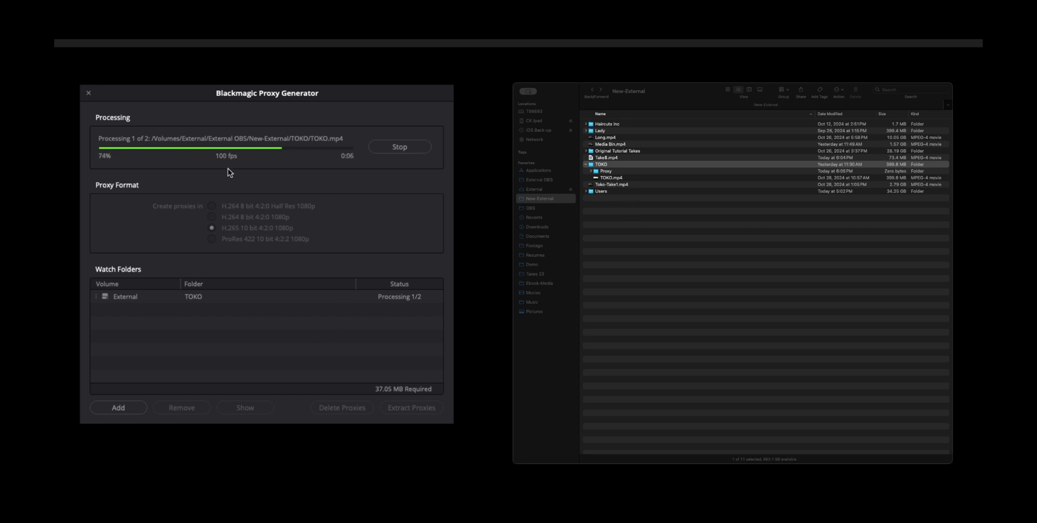
left_click(210, 297)
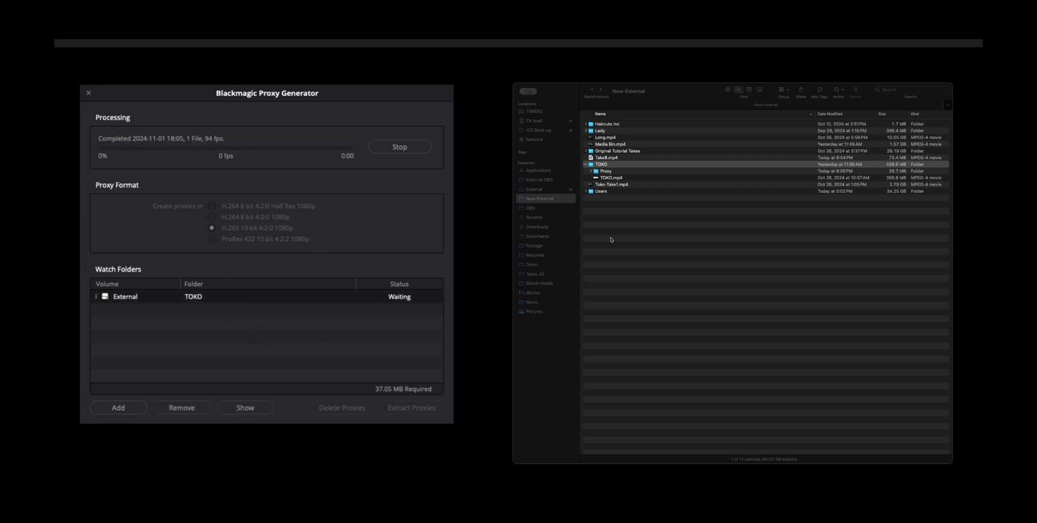
Step: Open the TOKO folder in Finder and expand the Proxy subfolder to inspect TOKO.mov, then collapse it
double_click(600, 164)
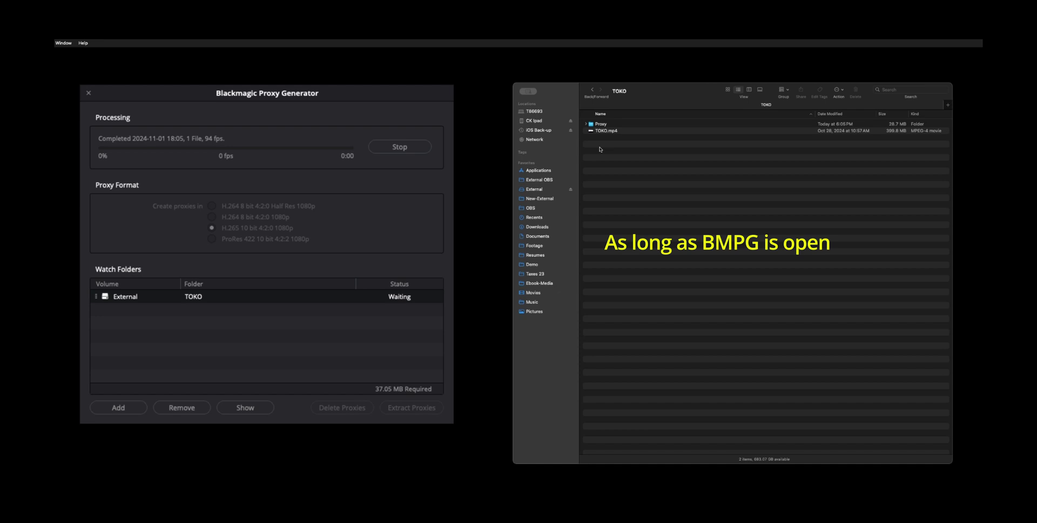
left_click(599, 131)
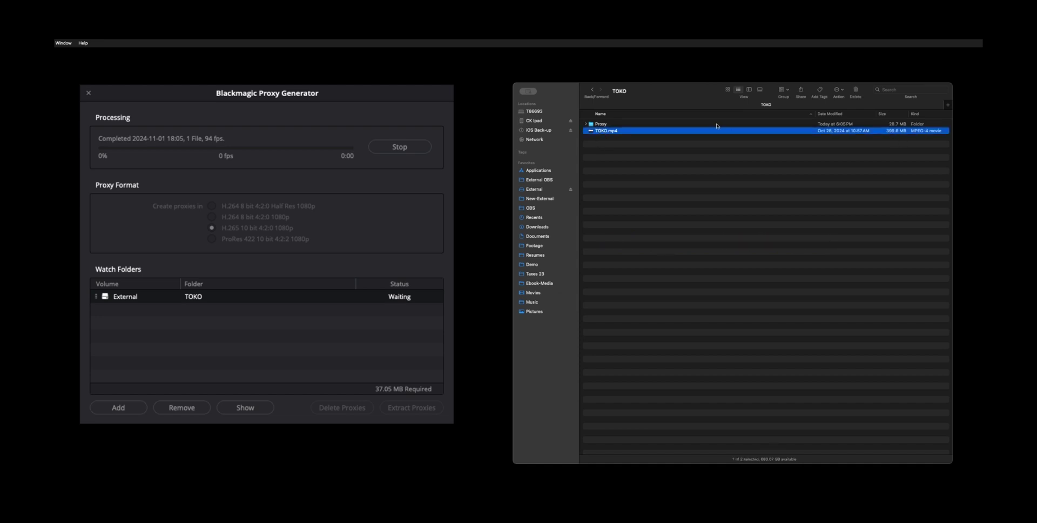
left_click(586, 125)
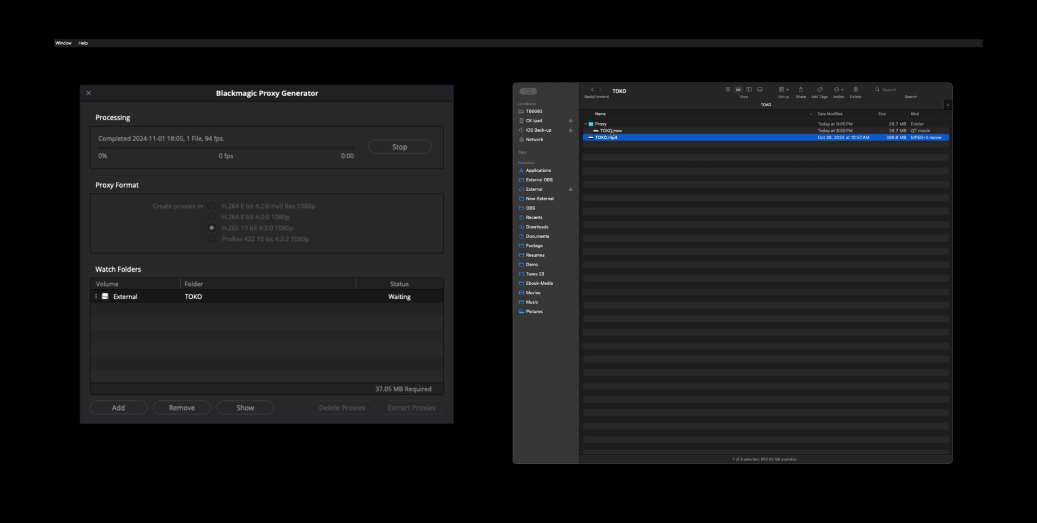
left_click(611, 131)
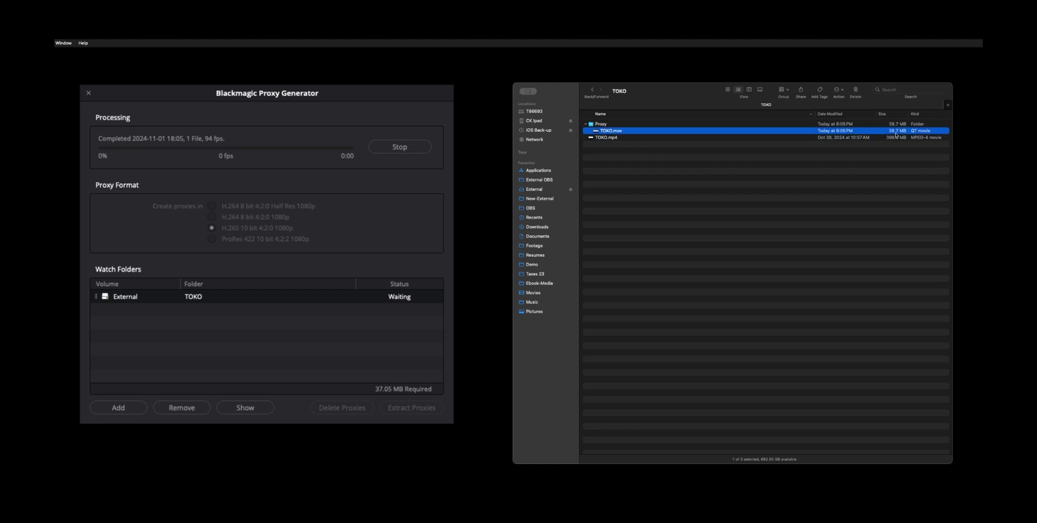
left_click(803, 206)
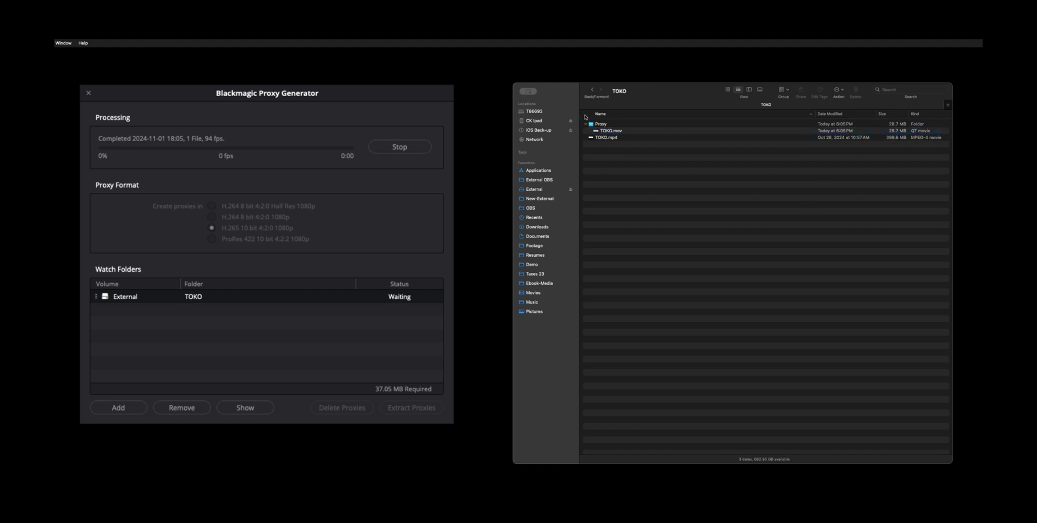
left_click(586, 124)
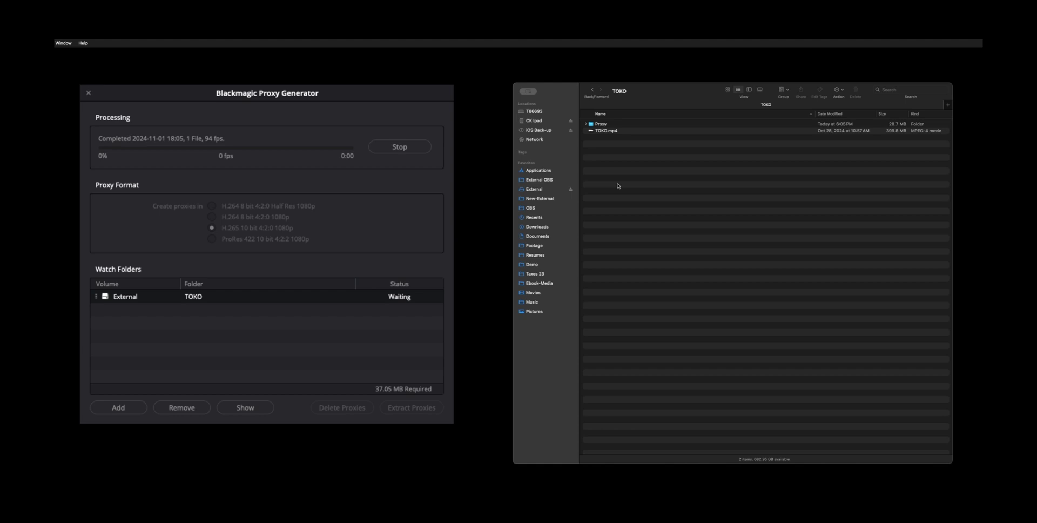
Step: Select the original TOKO.mp4 clip and return to the proxy generator
left_click(241, 170)
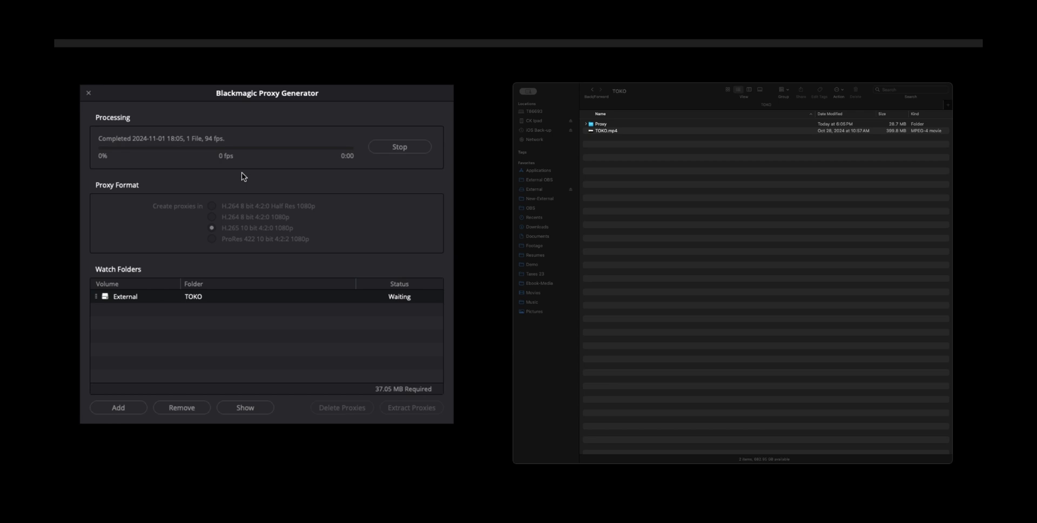
left_click(609, 131)
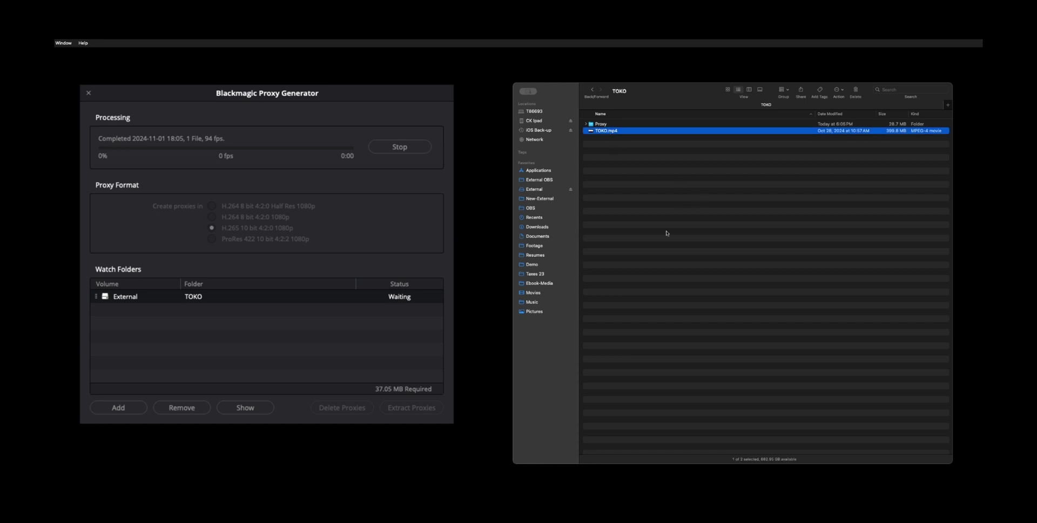
left_click(306, 327)
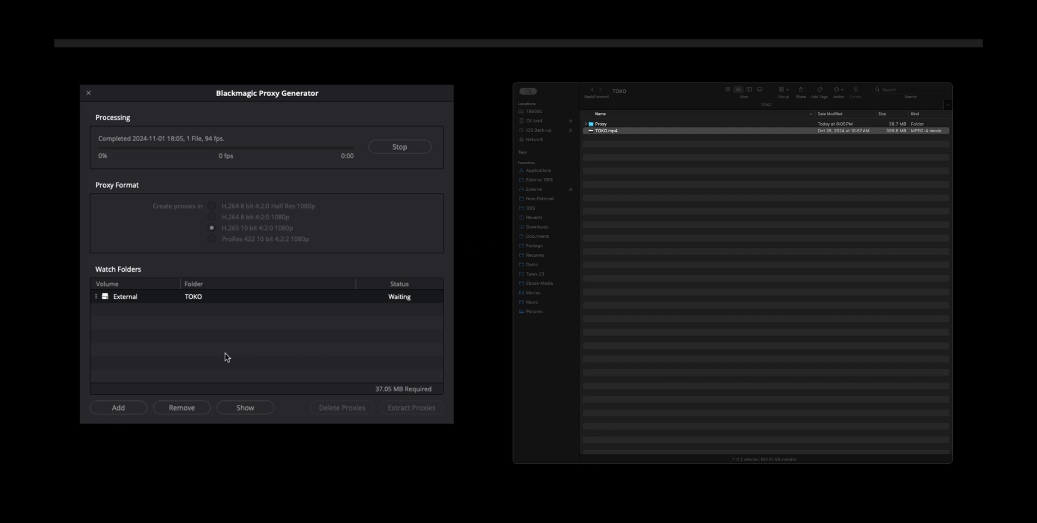
left_click(268, 354)
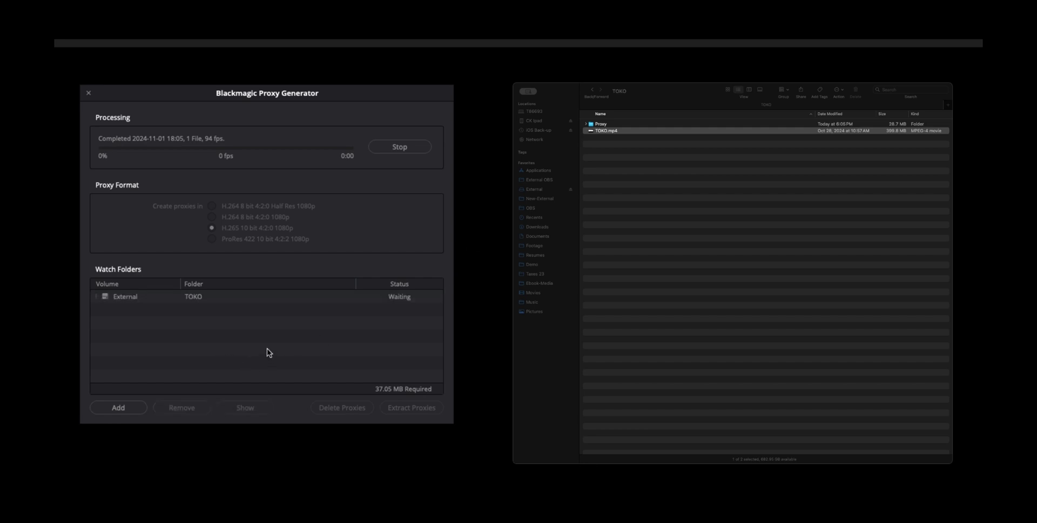
left_click(304, 297)
left_click(290, 294)
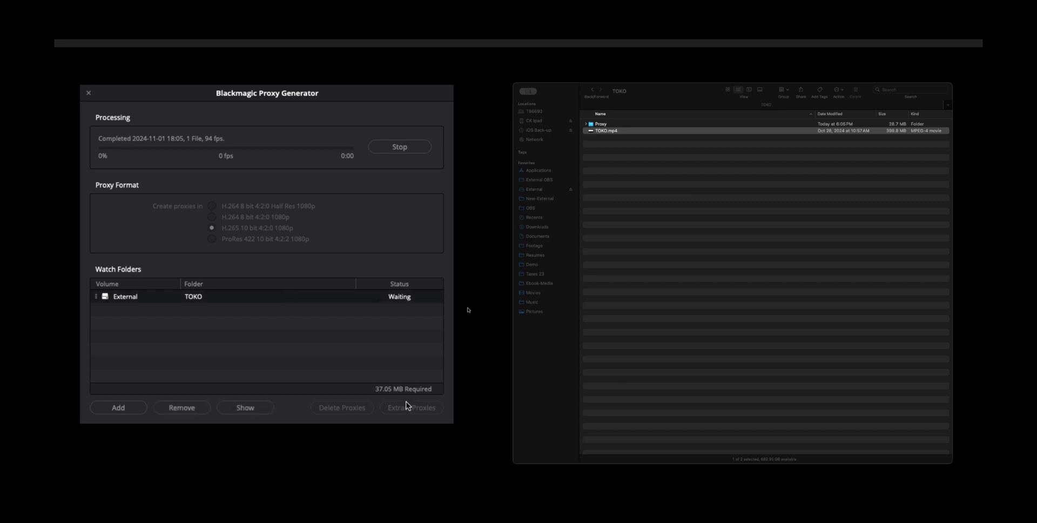
left_click(365, 365)
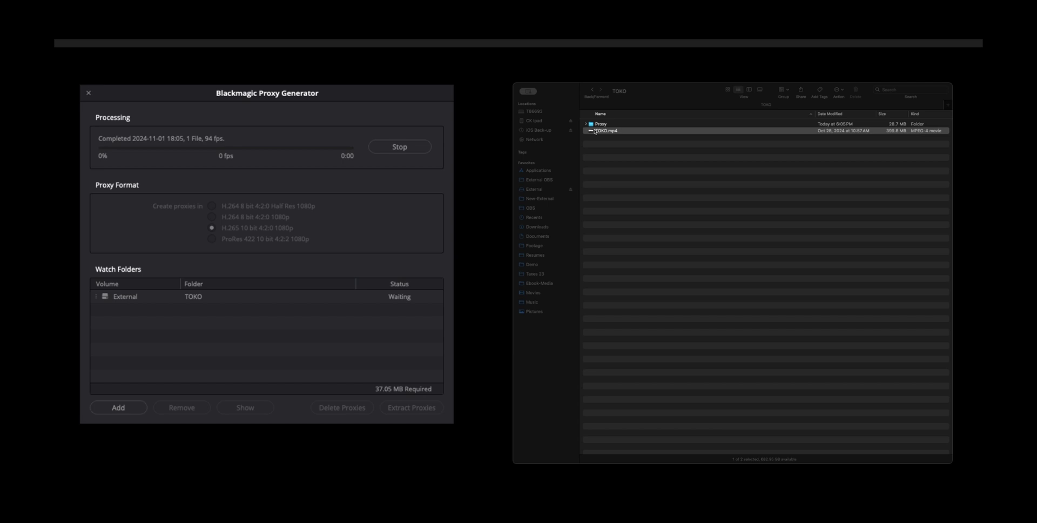
left_click(625, 181)
left_click(626, 183)
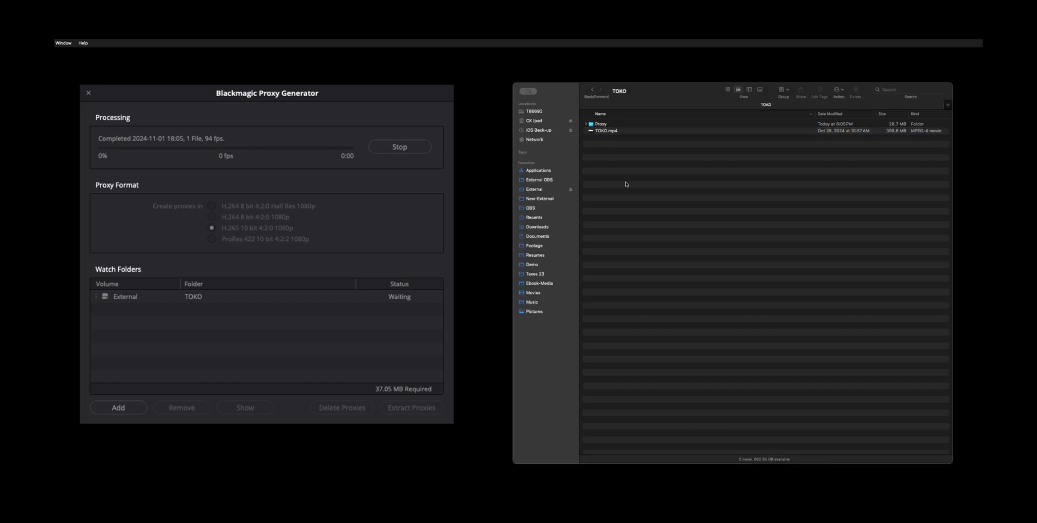
Step: Extract proxies for the External/TOKO watch folder, then check the Proxy folder in Finder
left_click(281, 160)
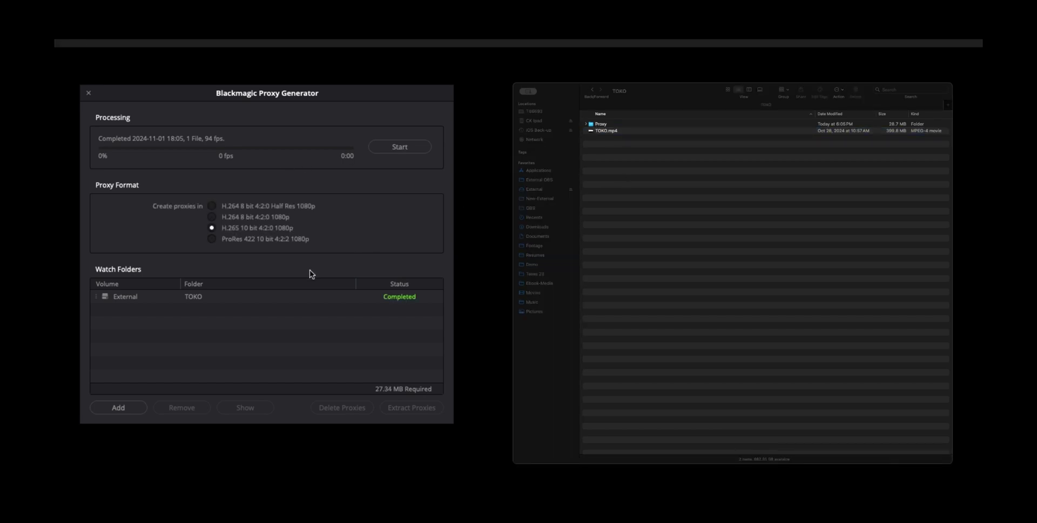
left_click(300, 300)
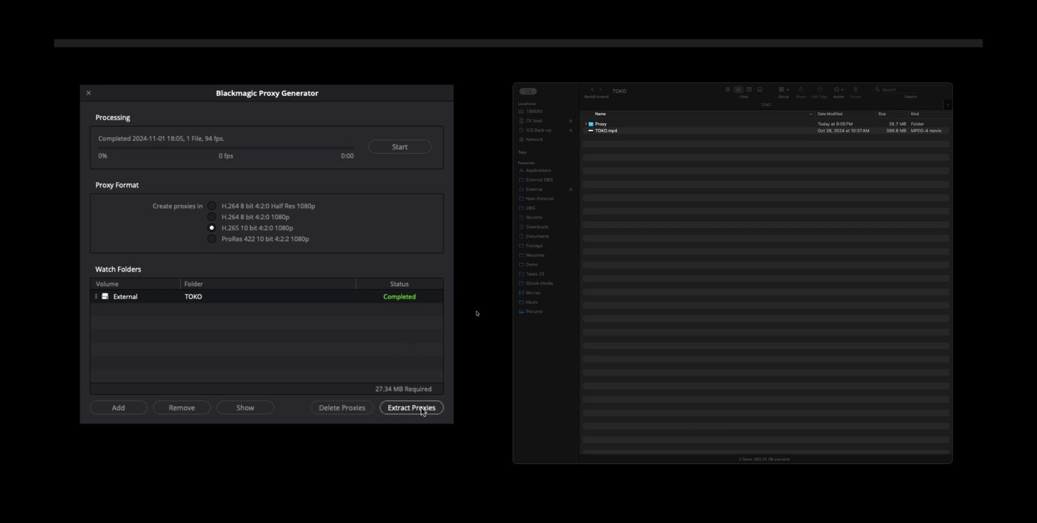
left_click(406, 412)
left_click(624, 125)
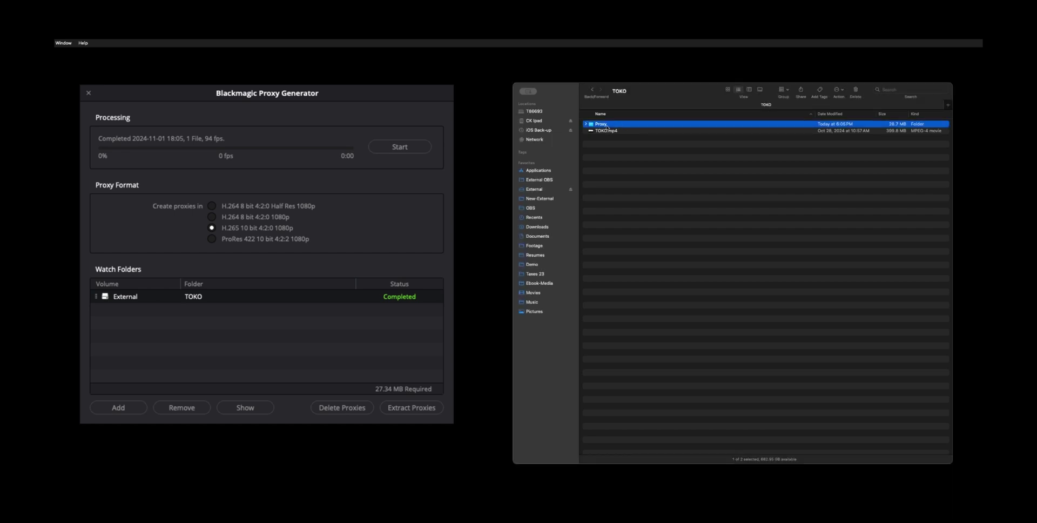
left_click(633, 171)
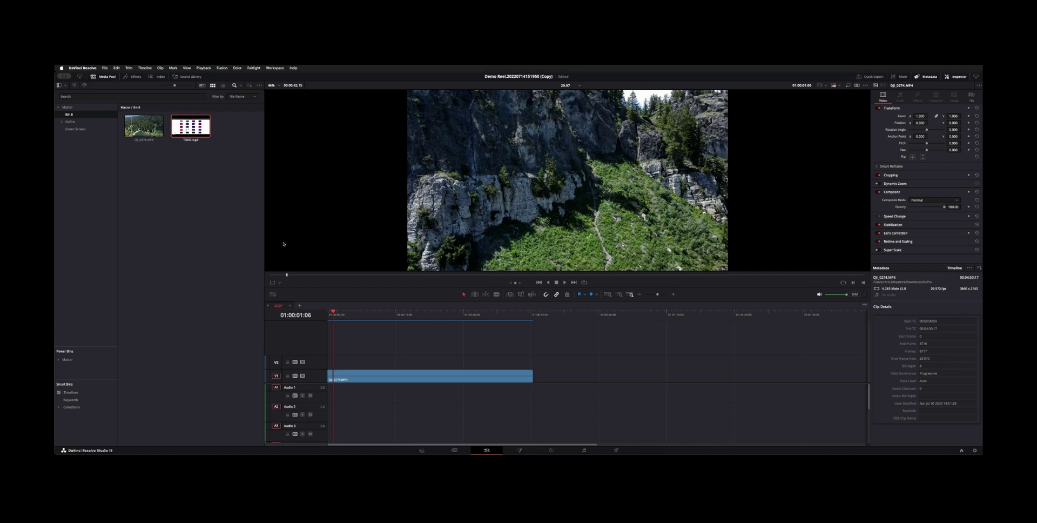
Step: Bring up the DJI_0274 clip's context menu and dismiss it without choosing anything
right_click(140, 133)
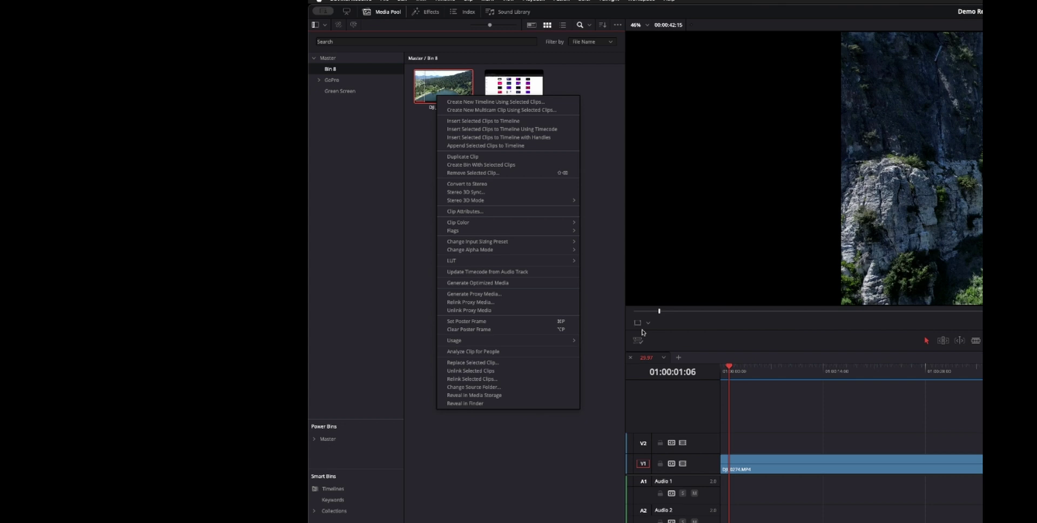
left_click(616, 470)
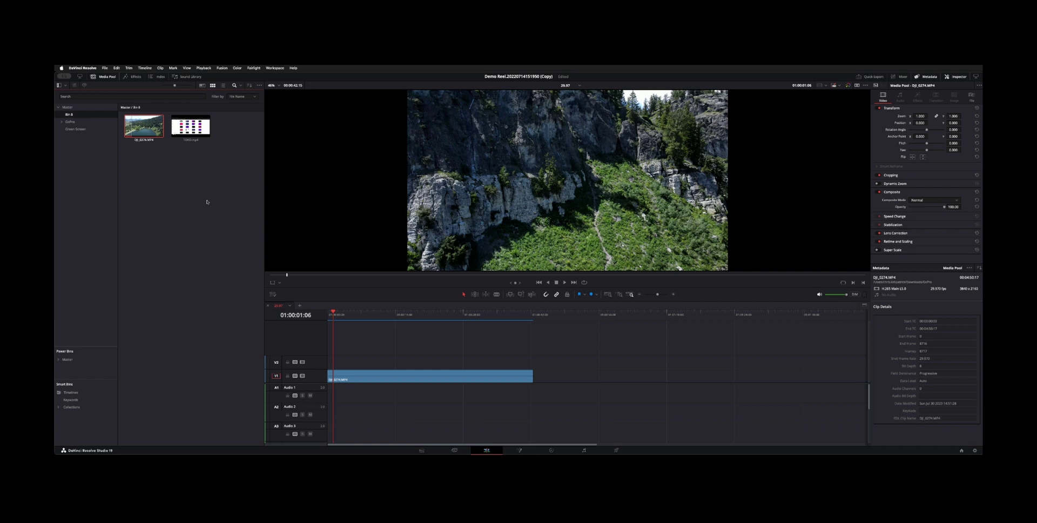
Step: Drag TOKO.mp4 from the Media Pool onto the timeline after DJI_0274, then select DJI_0274
left_click(190, 129)
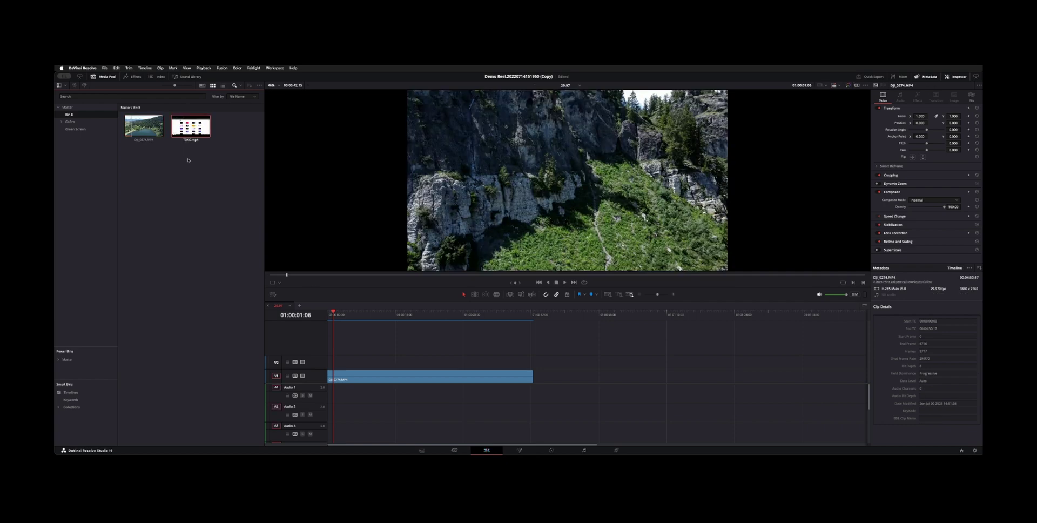
mouse_move(200, 133)
left_mouse_down()
mouse_move(430, 273)
mouse_move(569, 389)
left_mouse_up()
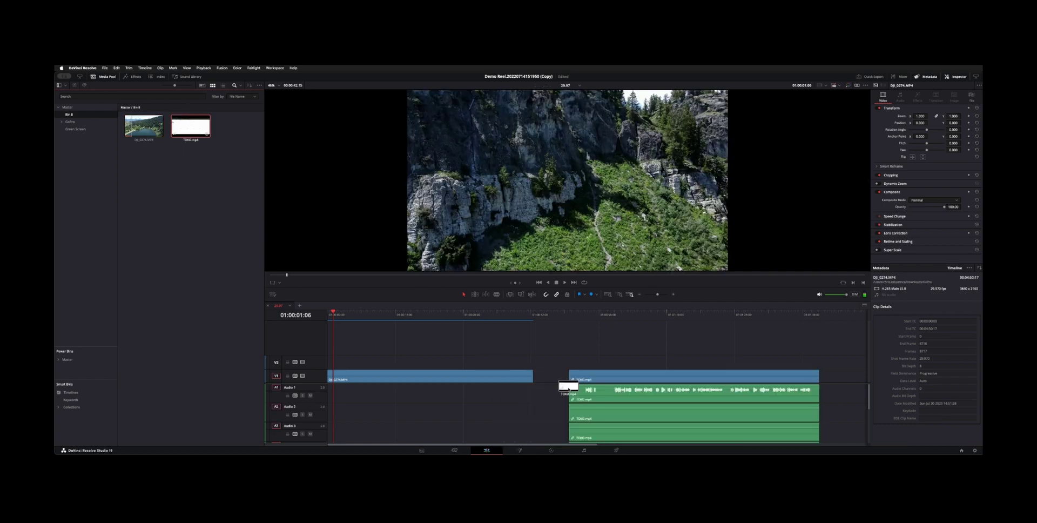
left_click(577, 381)
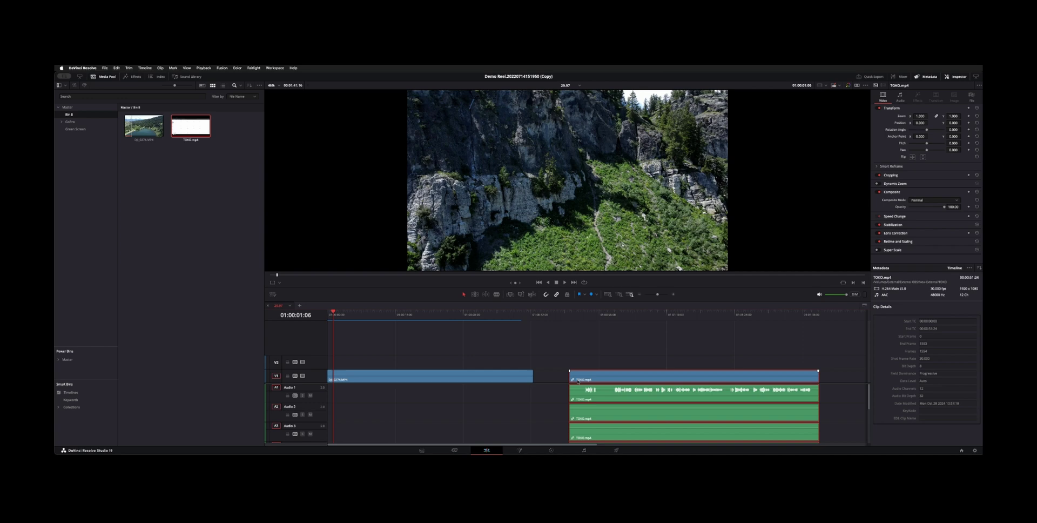
left_click(429, 314)
left_click(408, 378)
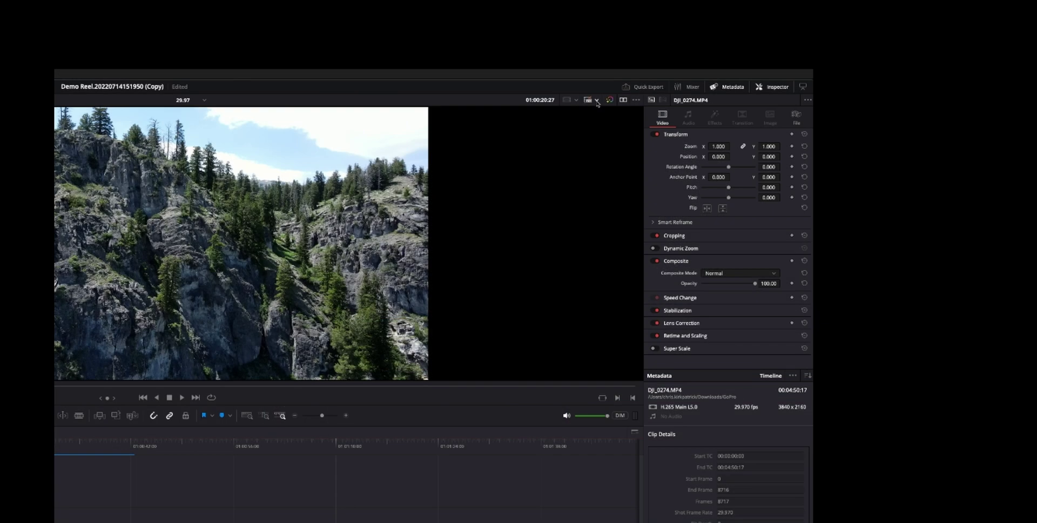
Step: Switch proxy playback from Prefer Proxies to Prefer Camera Originals, then select the DJI_0274 clip
left_click(838, 86)
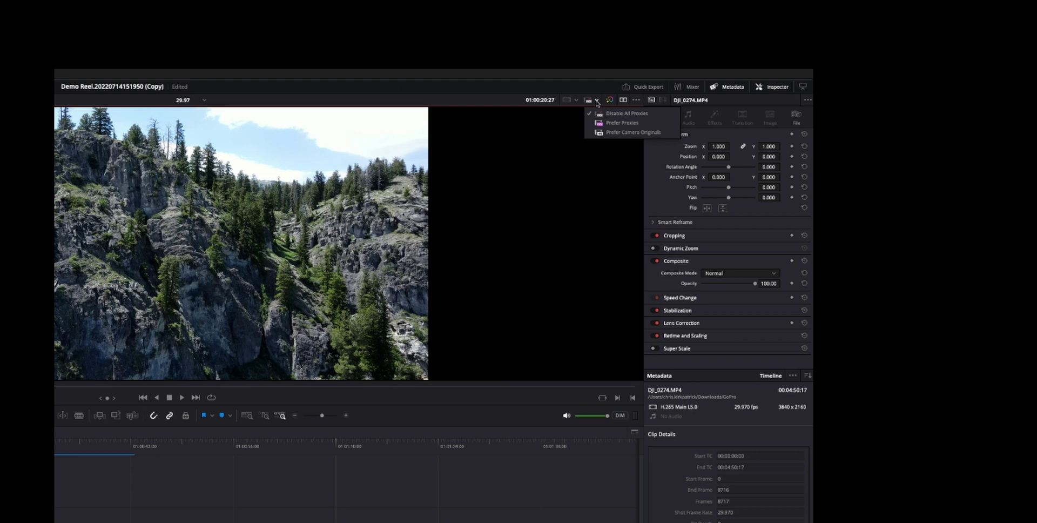
left_click(650, 123)
left_click(594, 100)
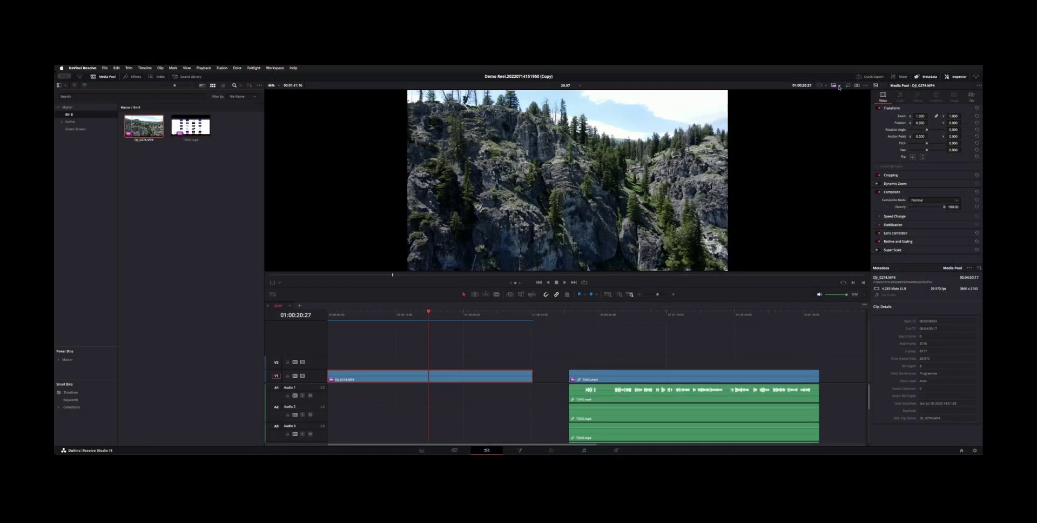
left_click(838, 86)
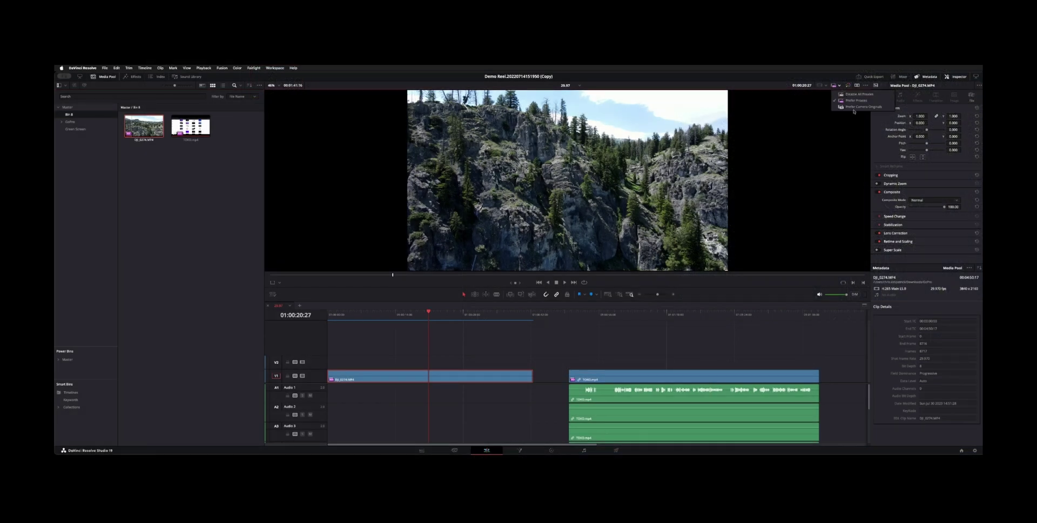
left_click(870, 107)
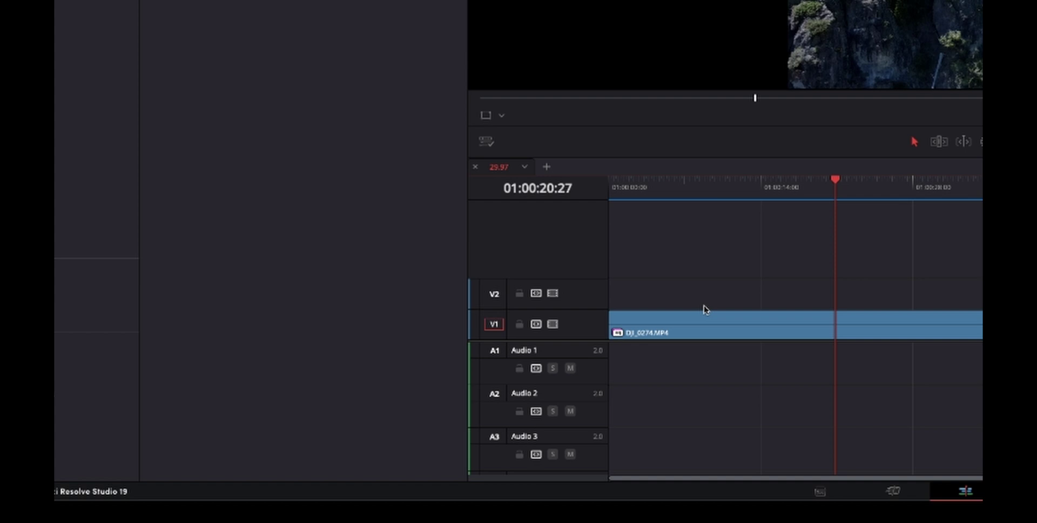
left_click(704, 318)
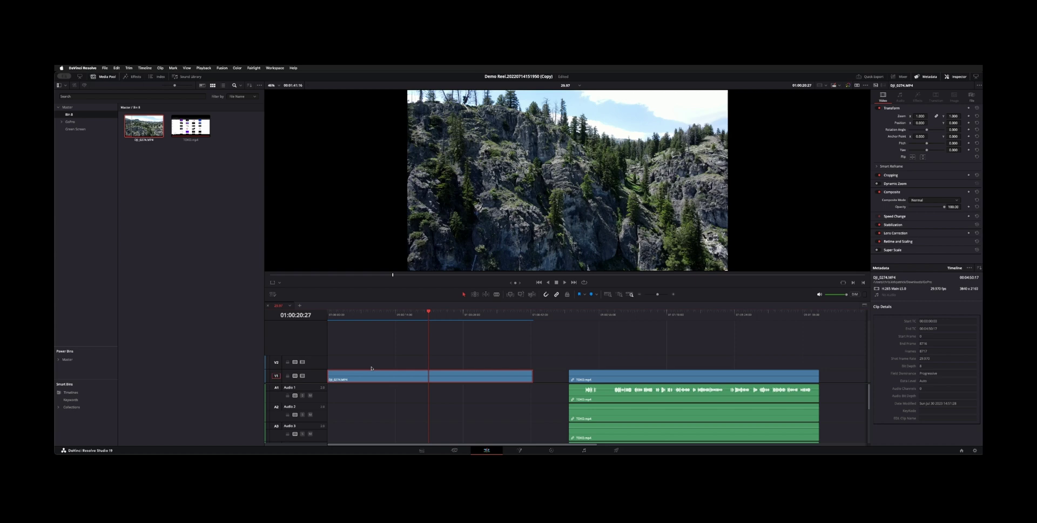
Step: Relink TOKO.mp4's proxy media to TOKO.mov in External > New-External > TOKO > Proxy
left_click(627, 378)
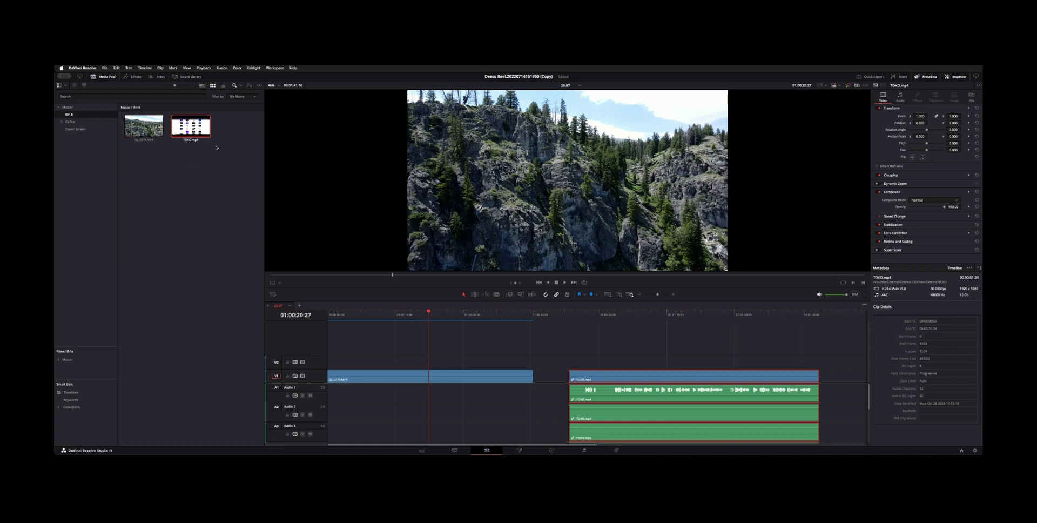
right_click(190, 127)
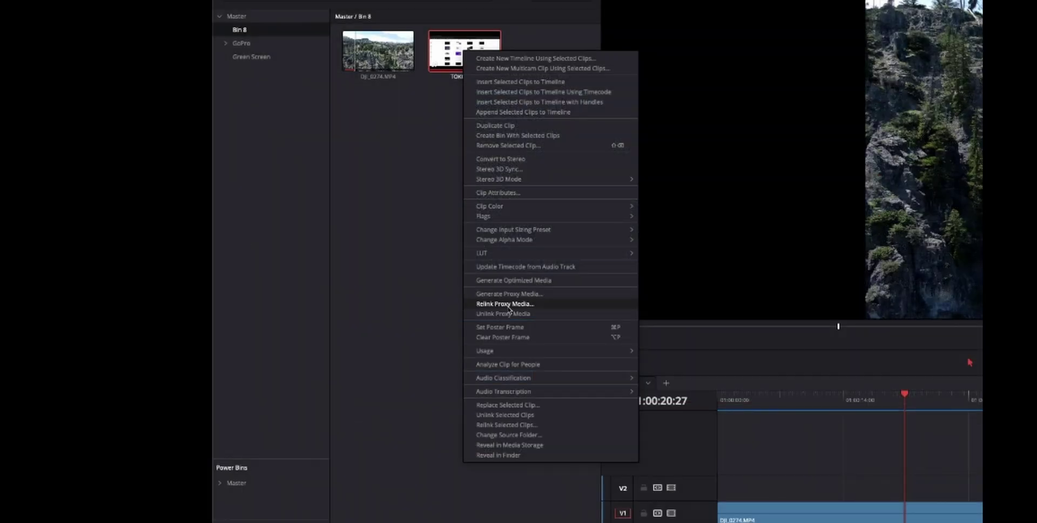
left_click(507, 306)
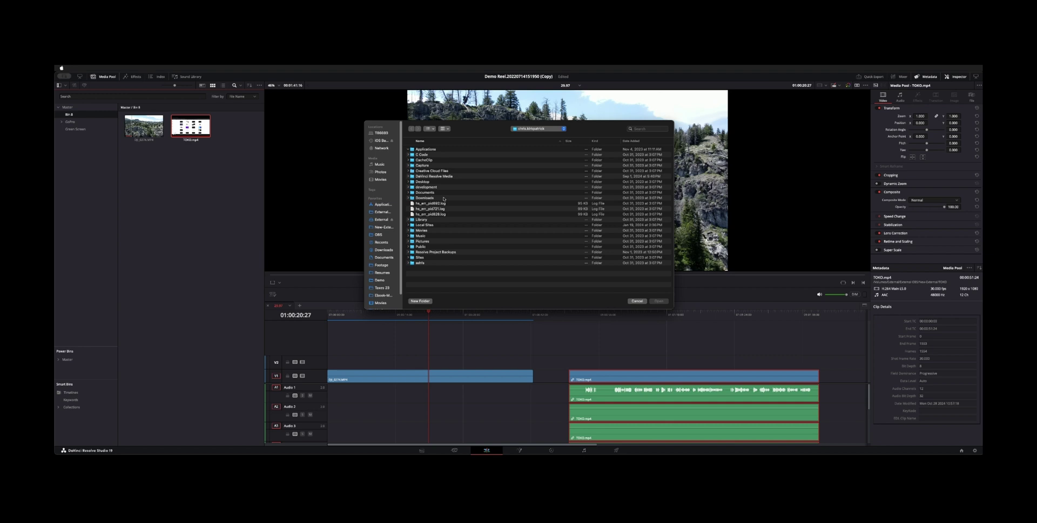
left_click(379, 221)
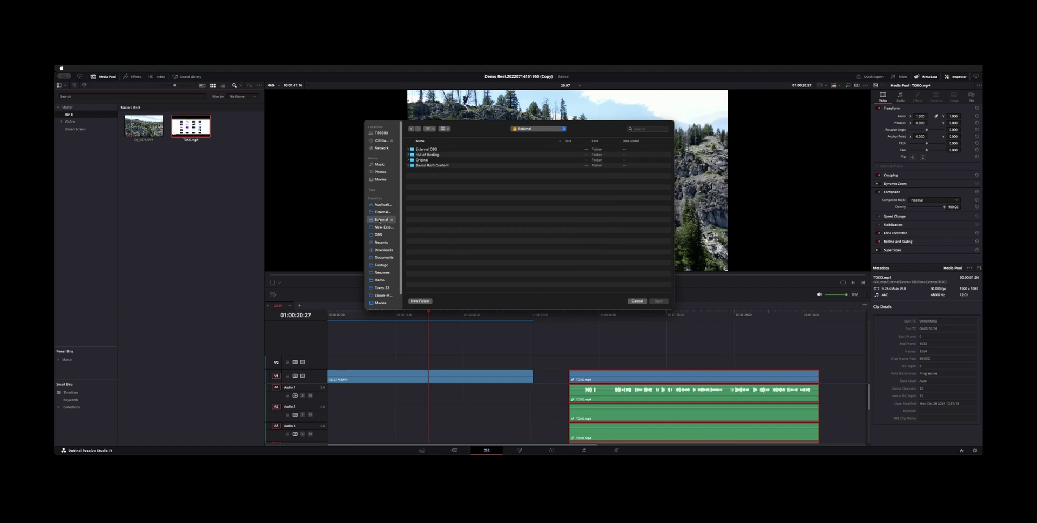
left_click(380, 213)
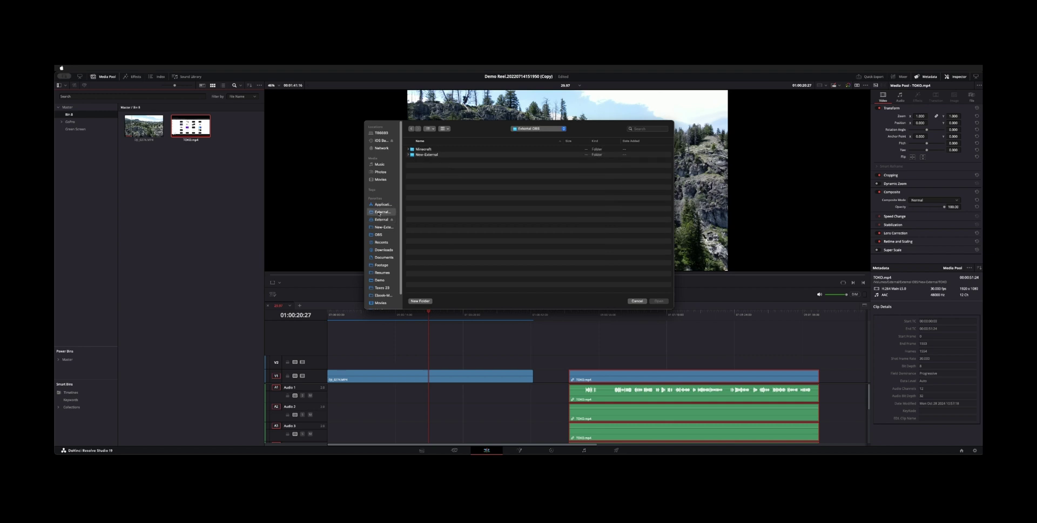
left_click(378, 227)
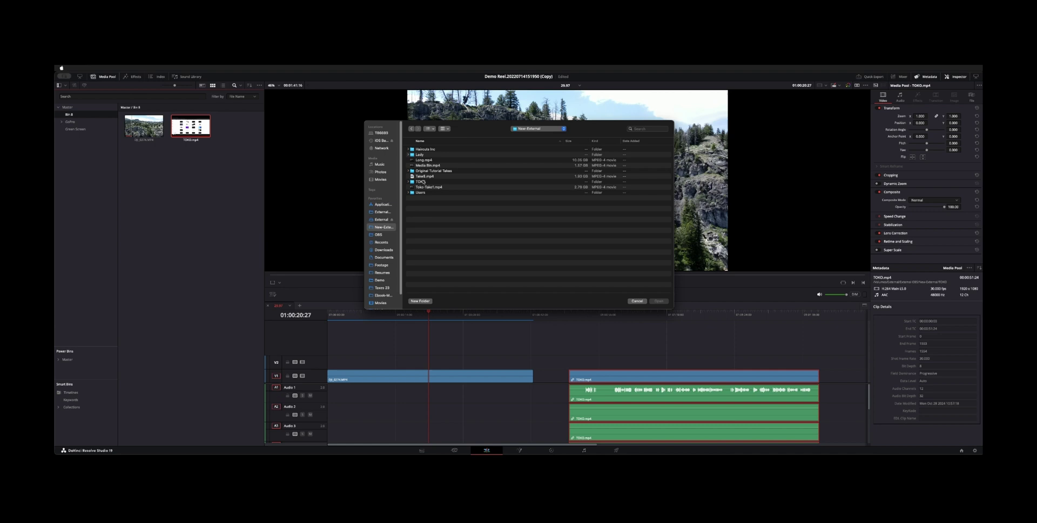
double_click(424, 182)
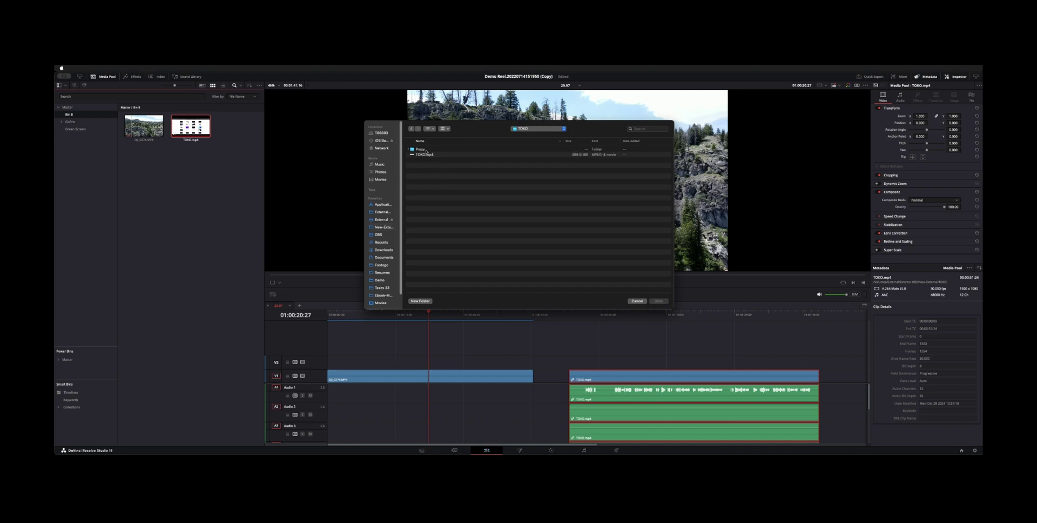
left_click(425, 151)
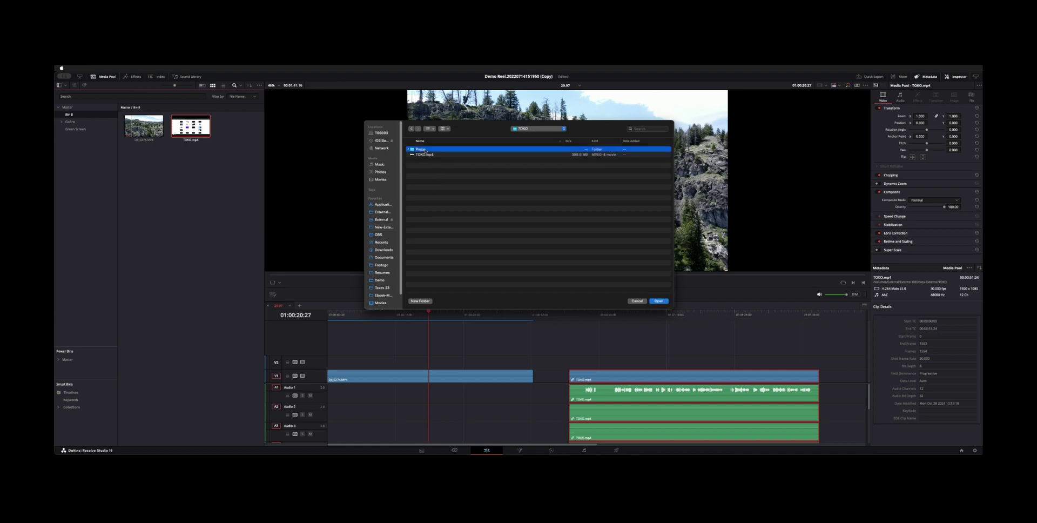
left_click(664, 302)
left_click(505, 150)
left_click(656, 302)
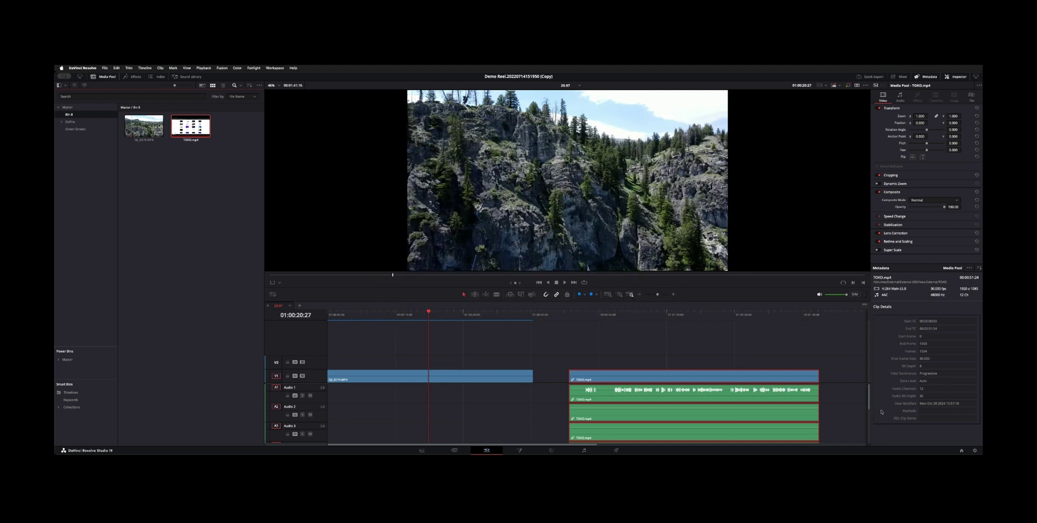
Step: Move the playhead into the TOKO clip to view its footage, then deselect TOKO.mp4
left_click(642, 321)
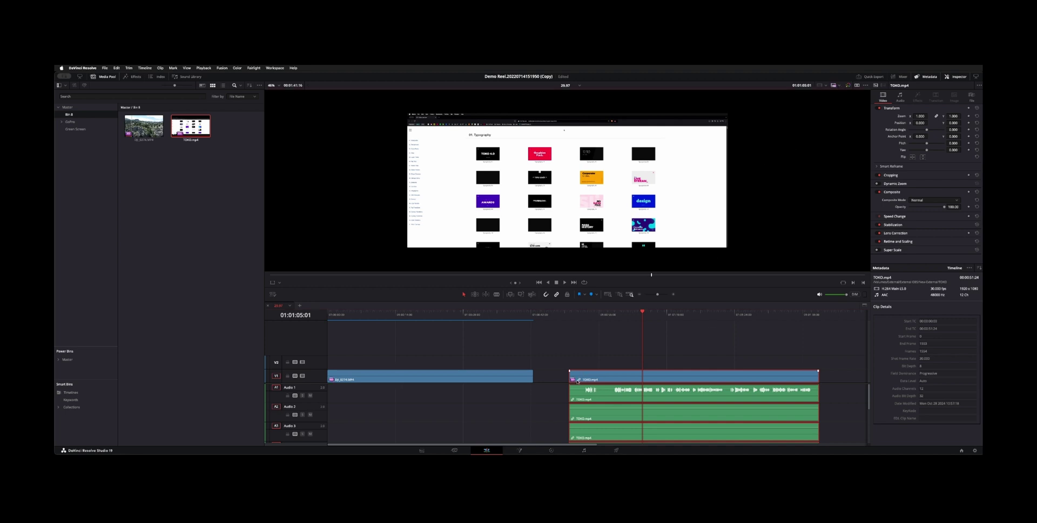
left_click(235, 248)
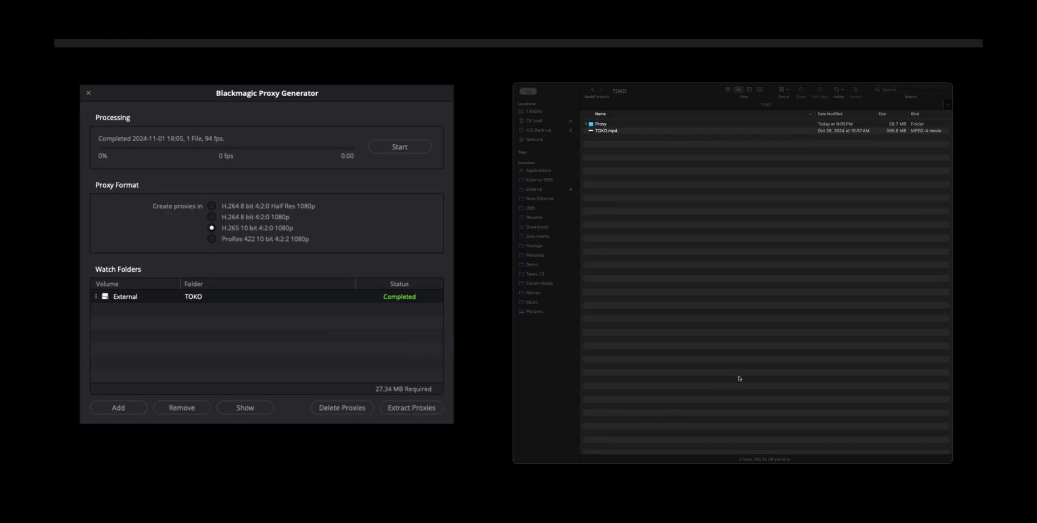
Step: Select the External/TOKO row in the Watch Folders list
left_click(274, 355)
left_click(229, 297)
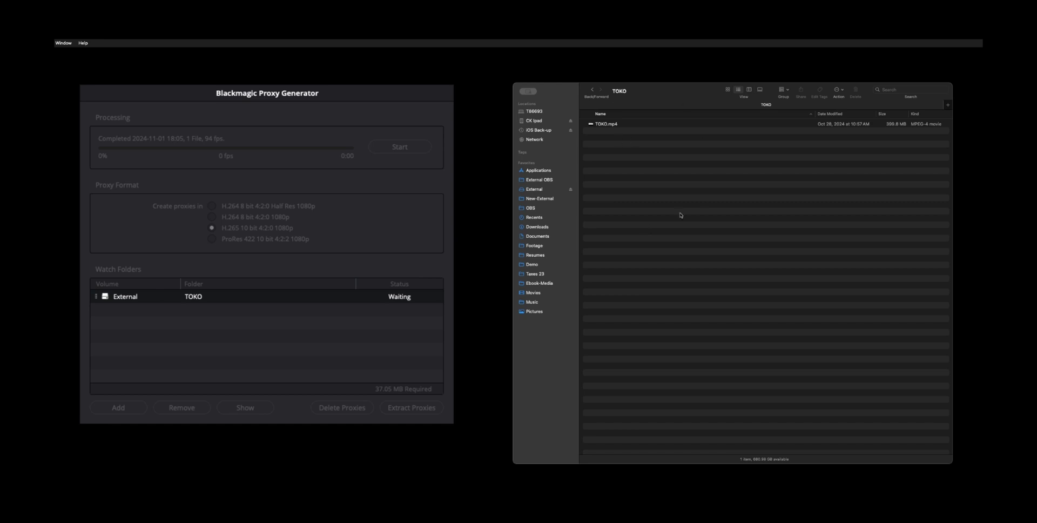
left_click(357, 305)
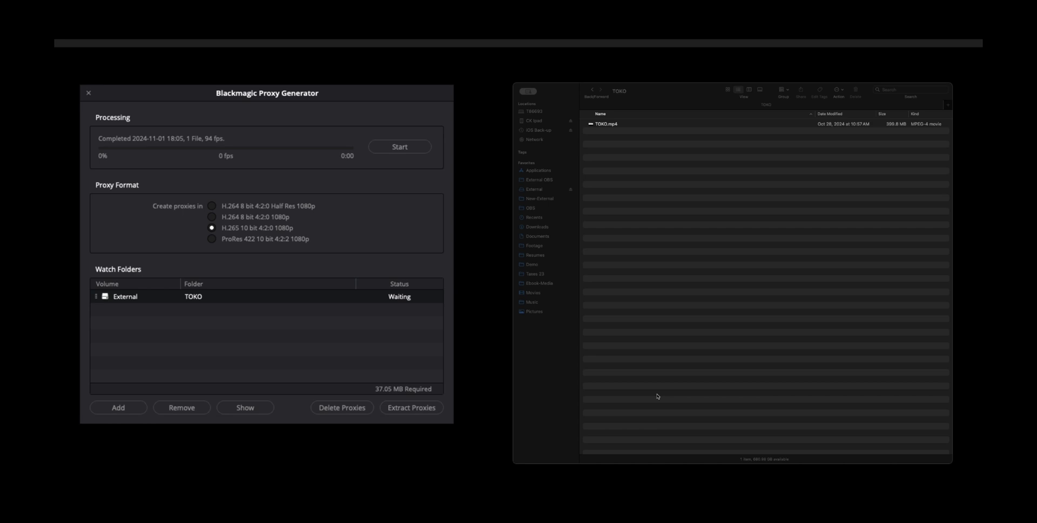